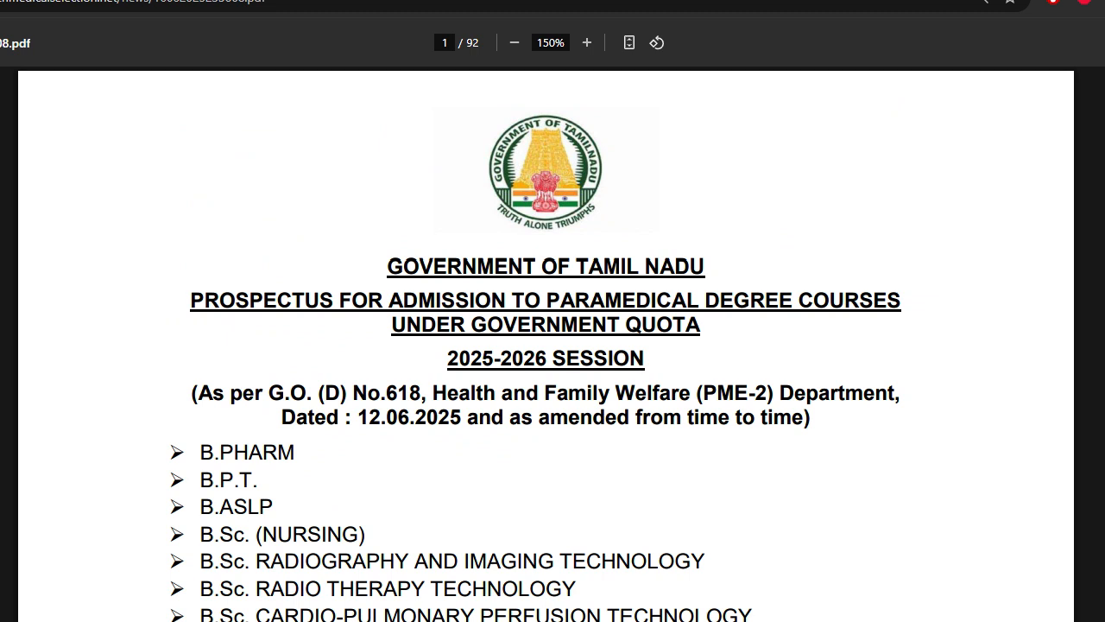
Read through the list of paramedical degree courses on the first page of the 2025-2026 prospectus.
scroll(1059, 190, down, 3)
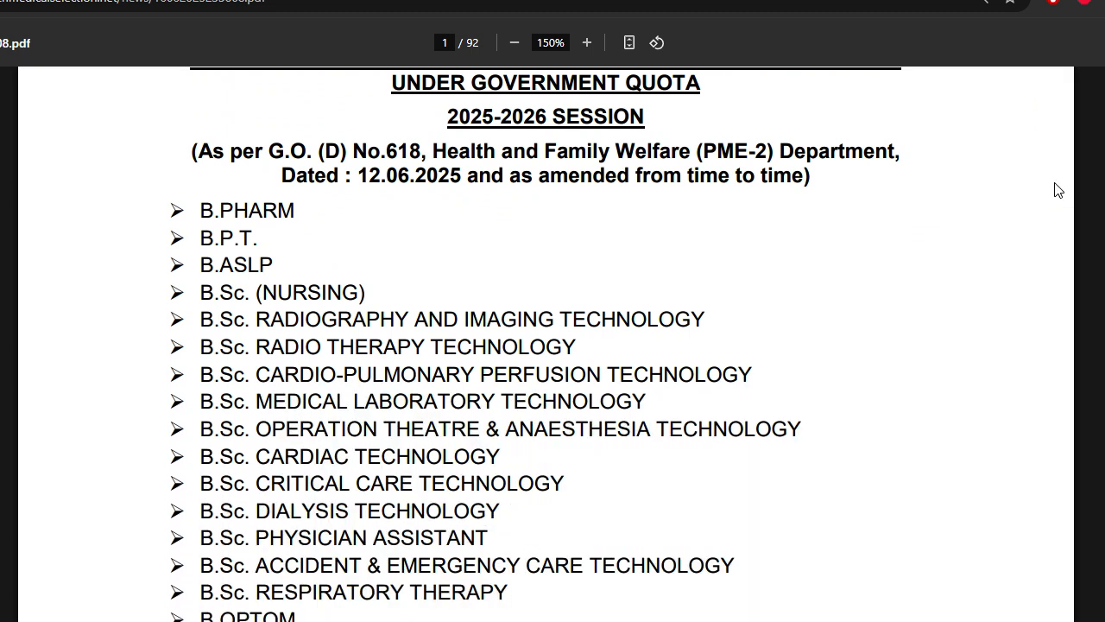
scroll(1059, 190, down, 2)
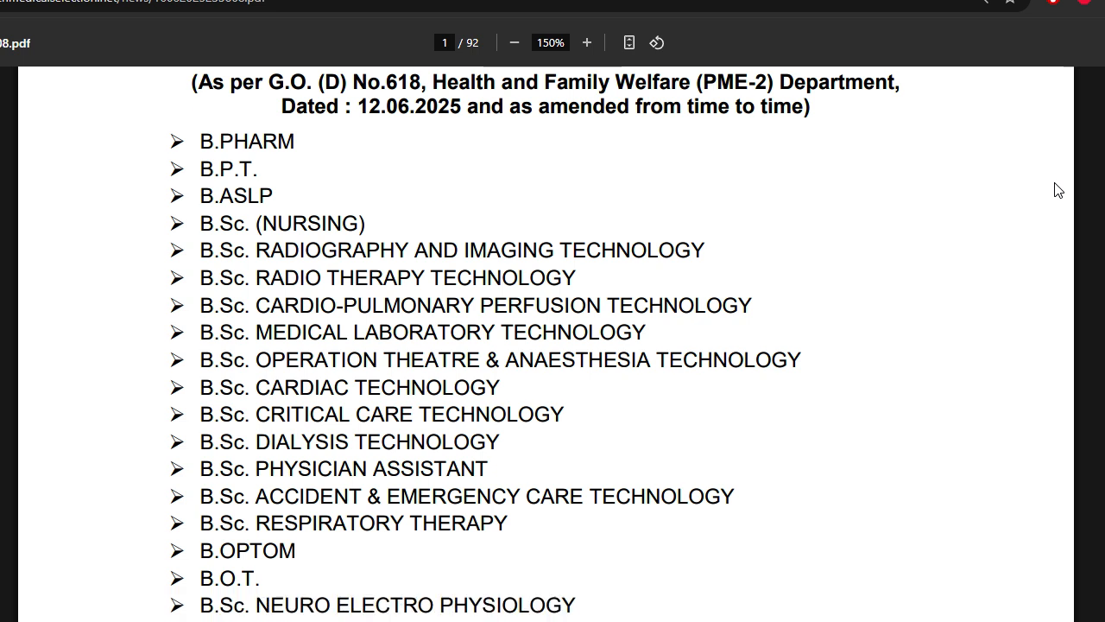
scroll(1058, 190, down, 1)
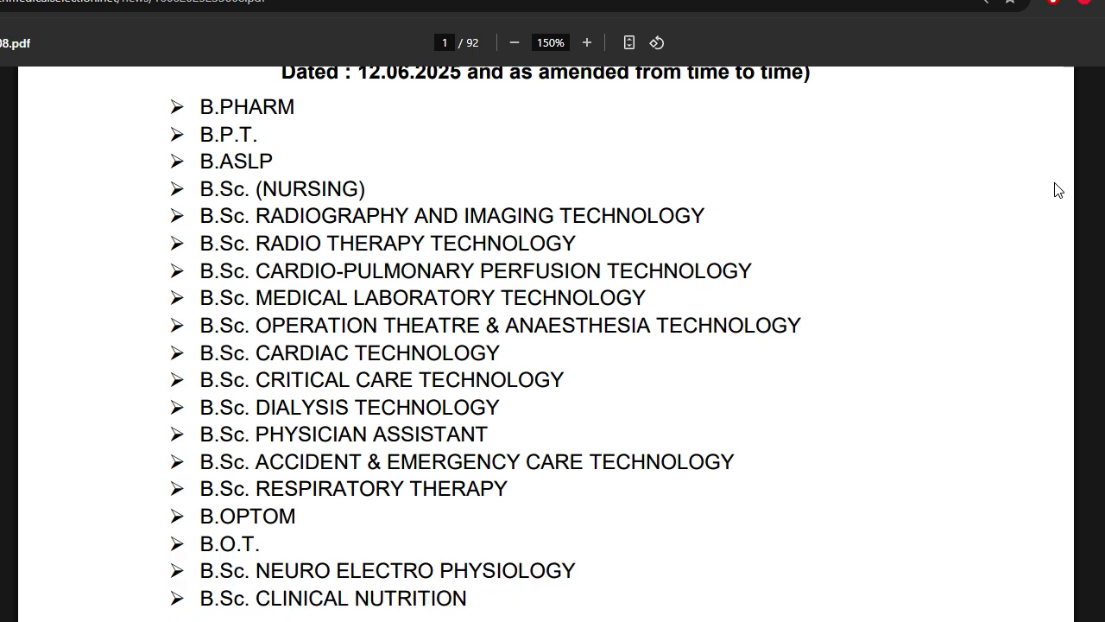
scroll(1058, 190, down, 1)
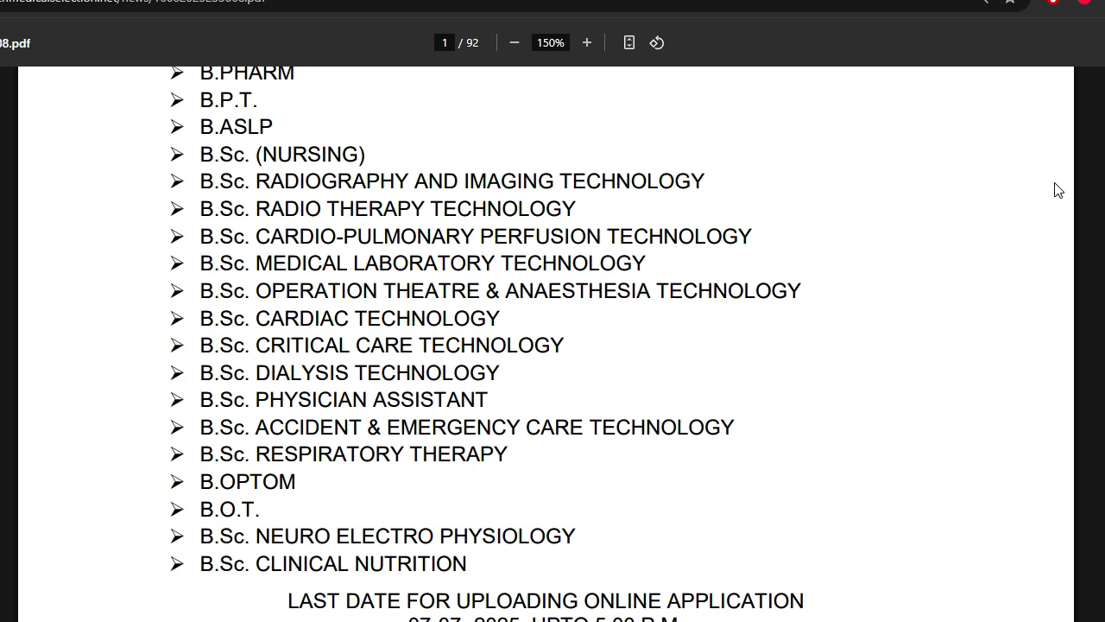
scroll(1059, 190, down, 1)
scroll(1059, 190, up, 3)
scroll(1058, 190, down, 2)
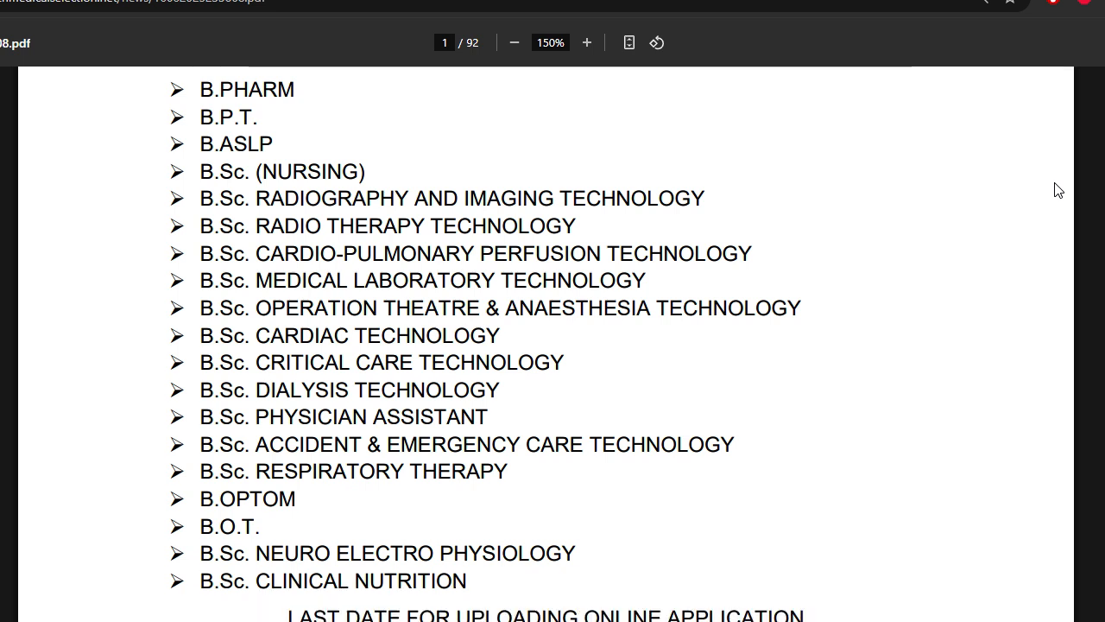
scroll(1059, 190, down, 1)
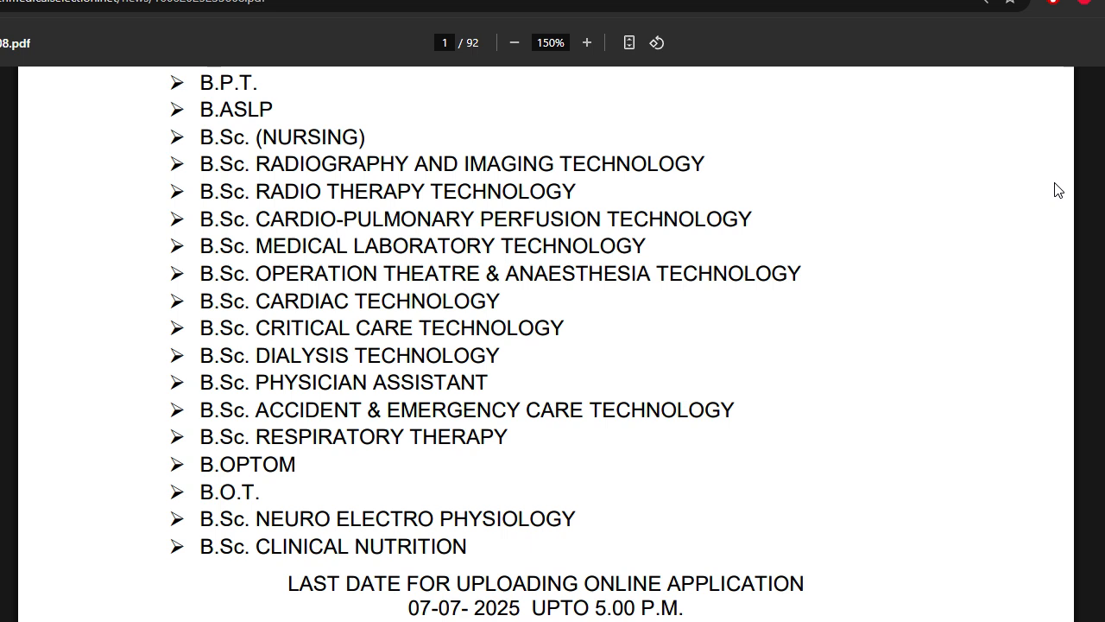
scroll(1059, 190, down, 1)
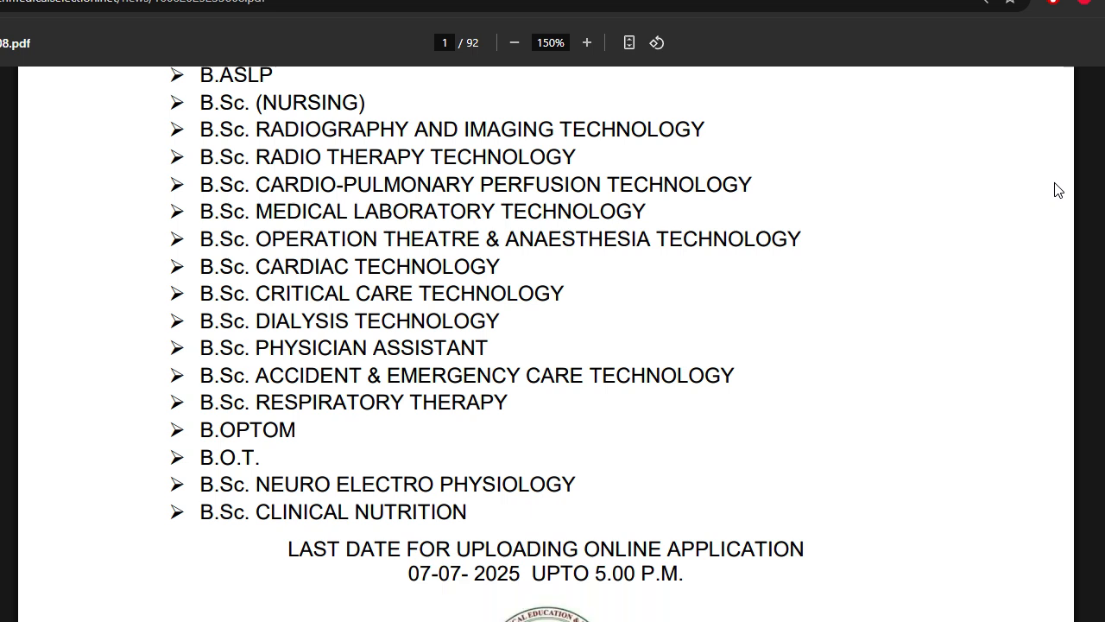
scroll(1059, 190, up, 2)
scroll(1058, 190, up, 3)
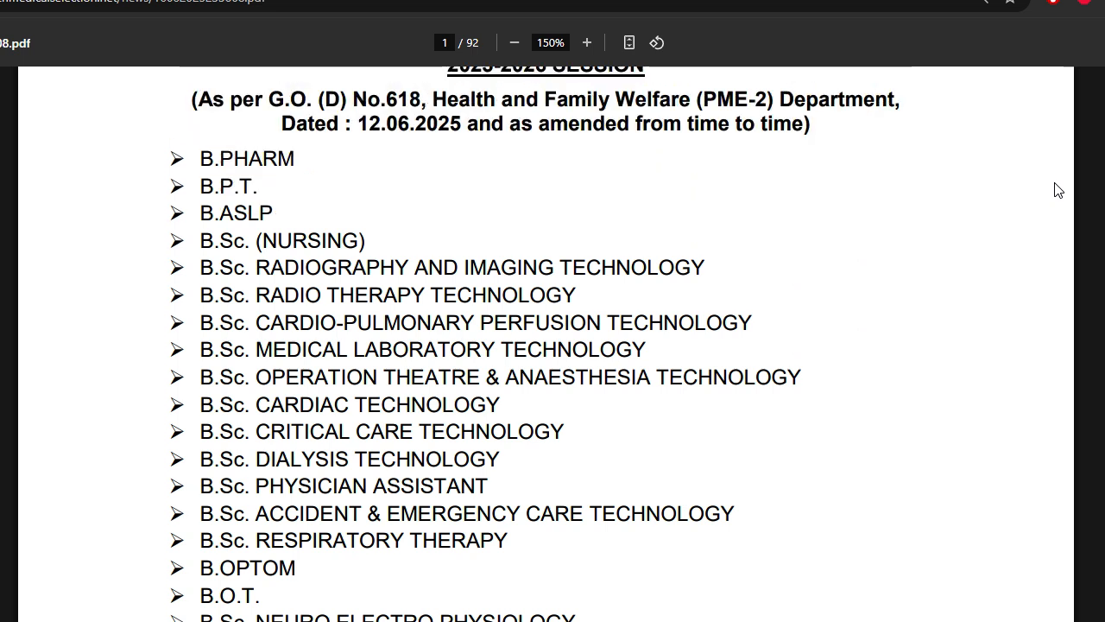
scroll(1058, 190, down, 5)
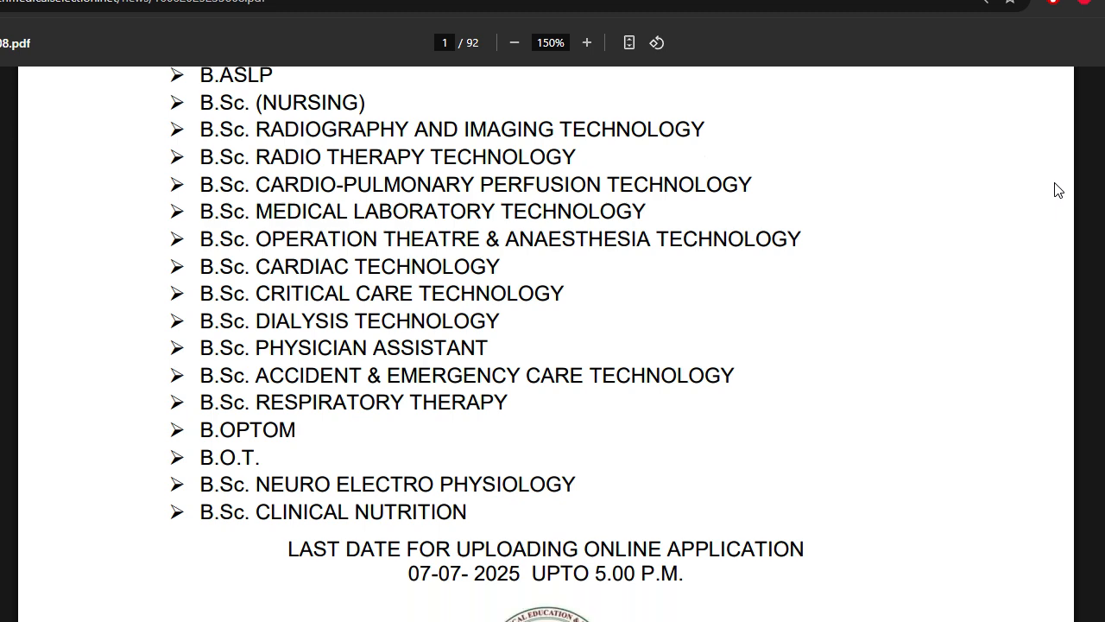
scroll(1058, 190, up, 1)
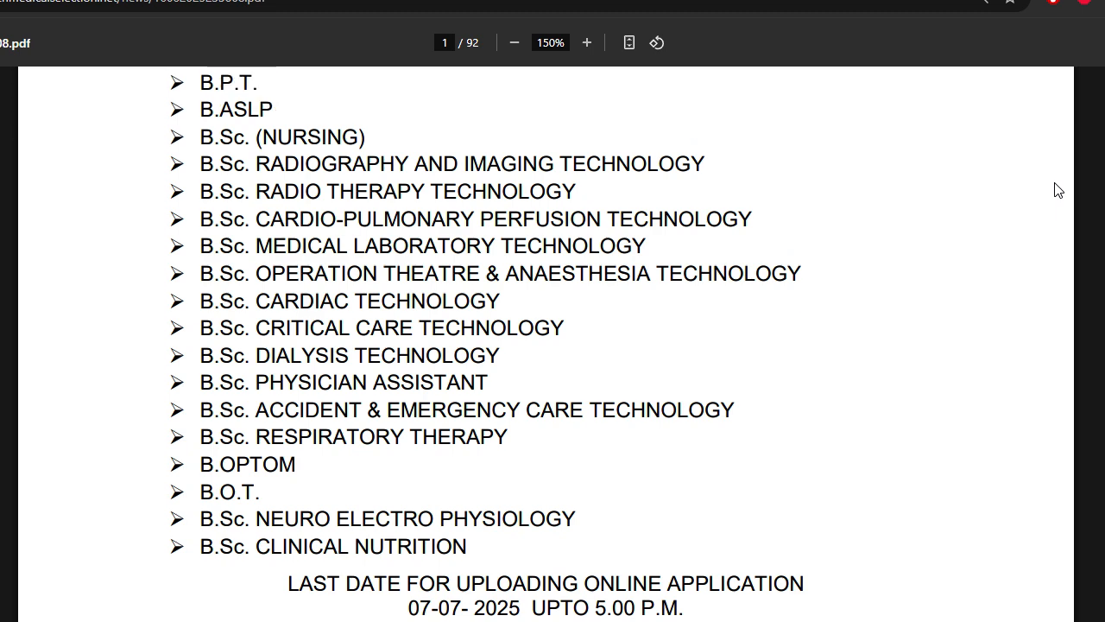
Check the paramedical degree notices on the selection committee website and the last date for uploading the online application in the prospectus.
click(484, 1)
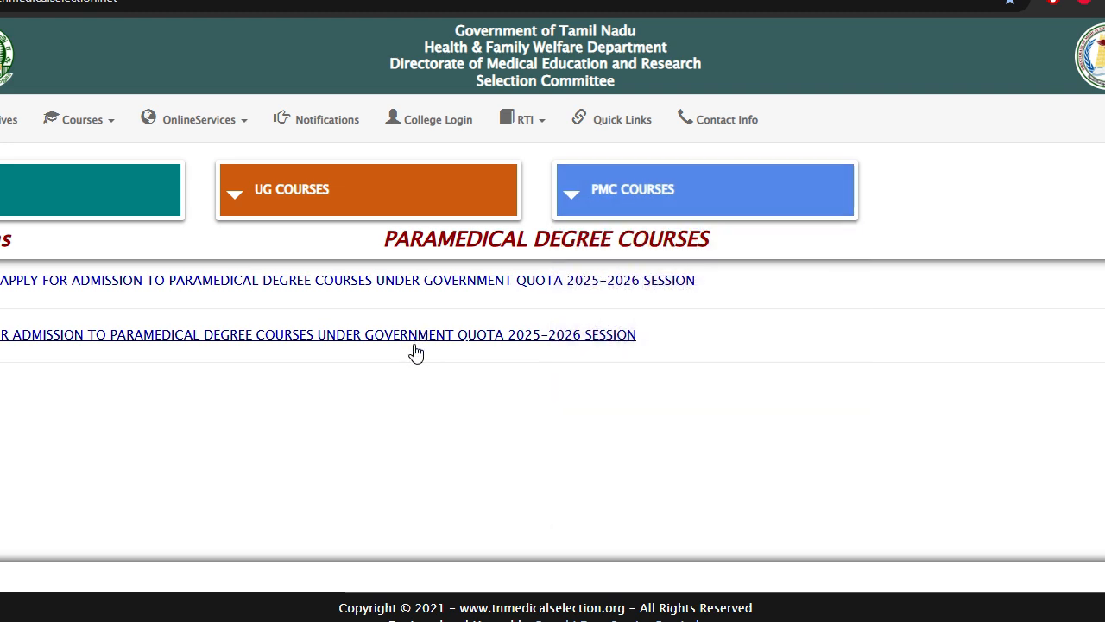
mouse_move(594, 216)
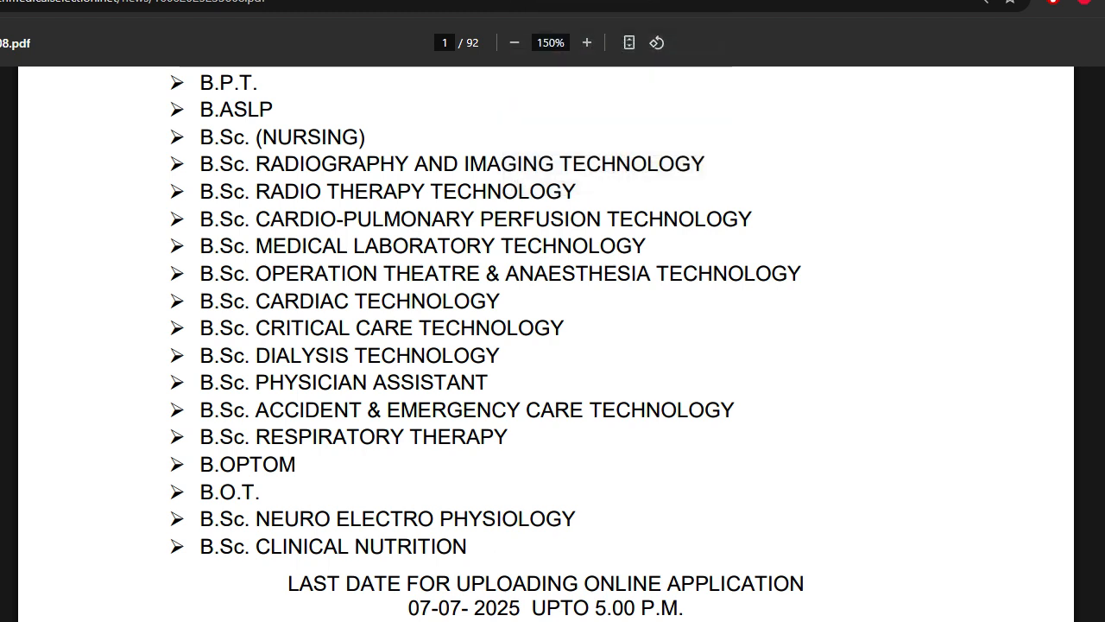
click(394, 605)
drag(394, 605, 678, 607)
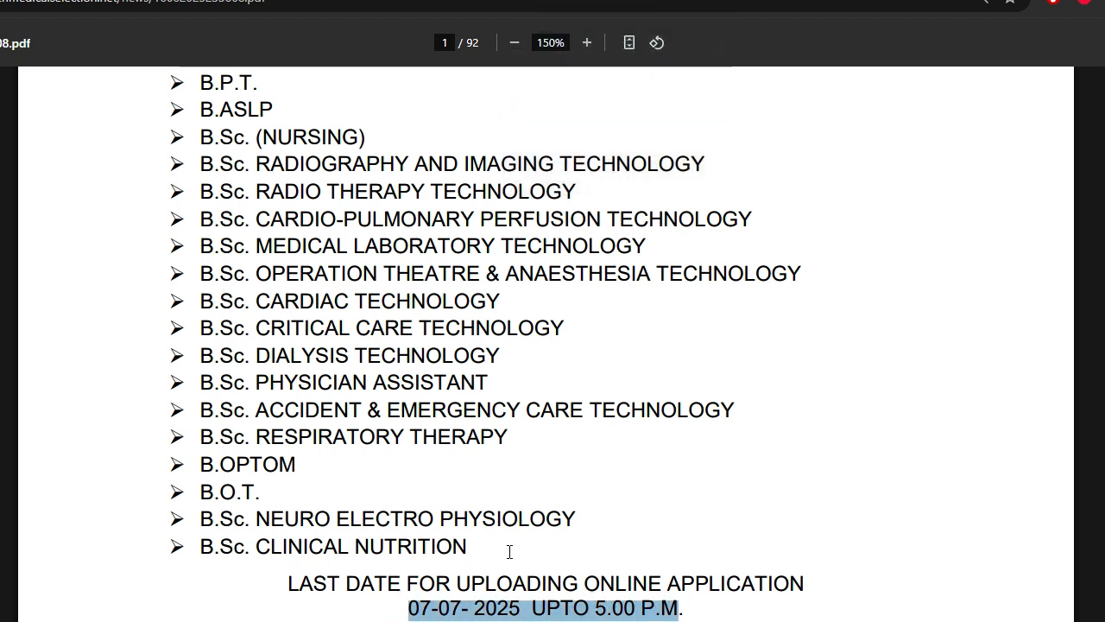
click(537, 592)
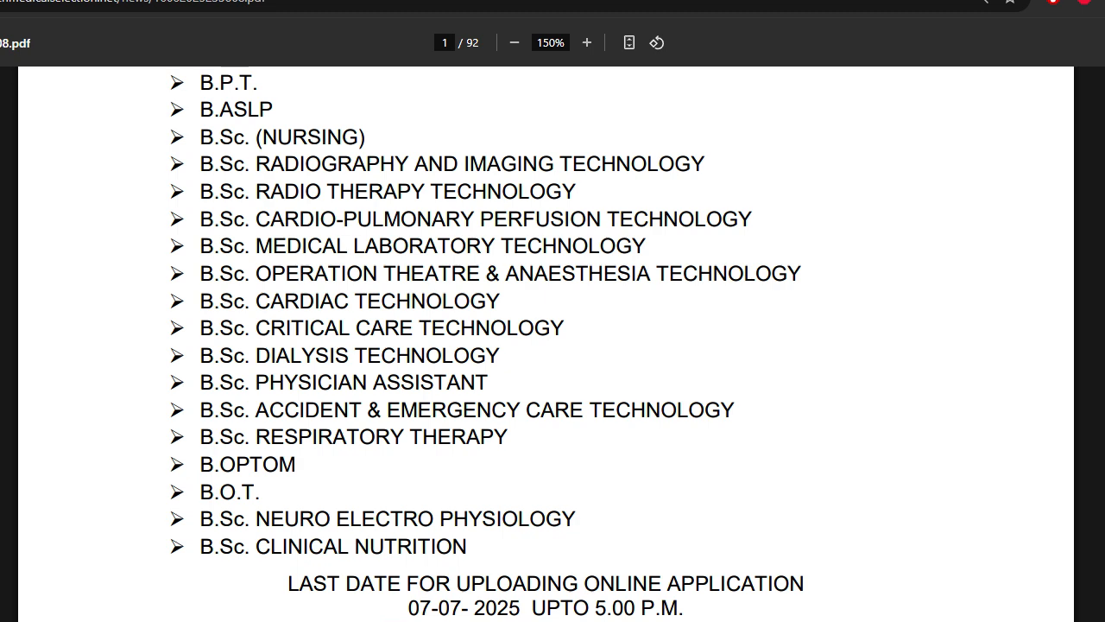
scroll(546, 345, up, 5)
scroll(546, 346, down, 5)
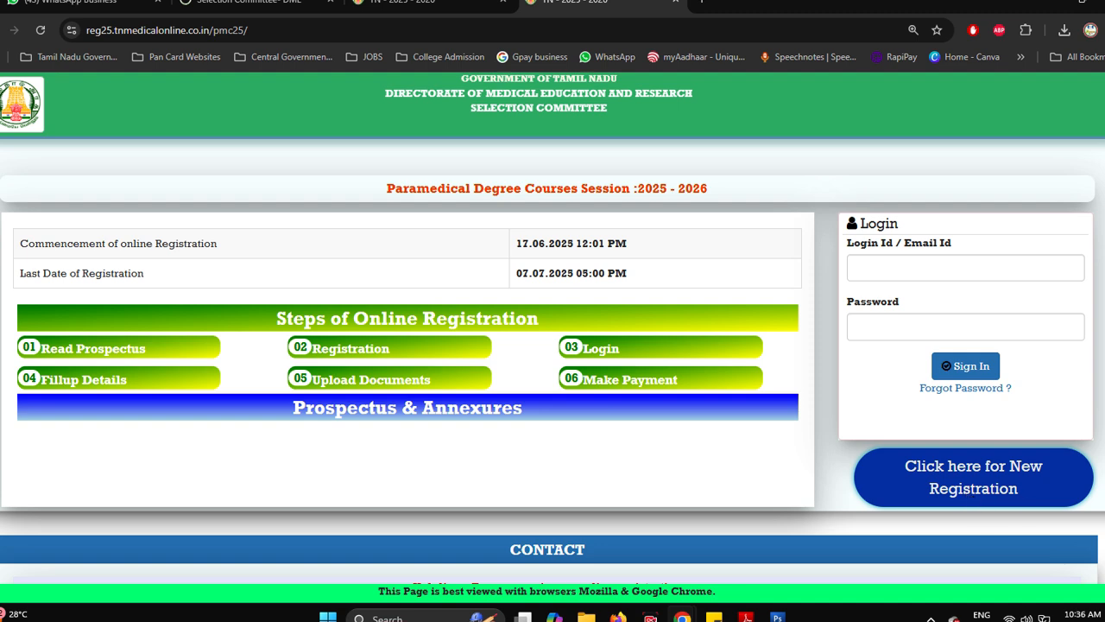
Submit a new registration with HSC, qualified year 2025, +1 passed YES, the candidate's identity and contact details, login ID and account password.
click(973, 489)
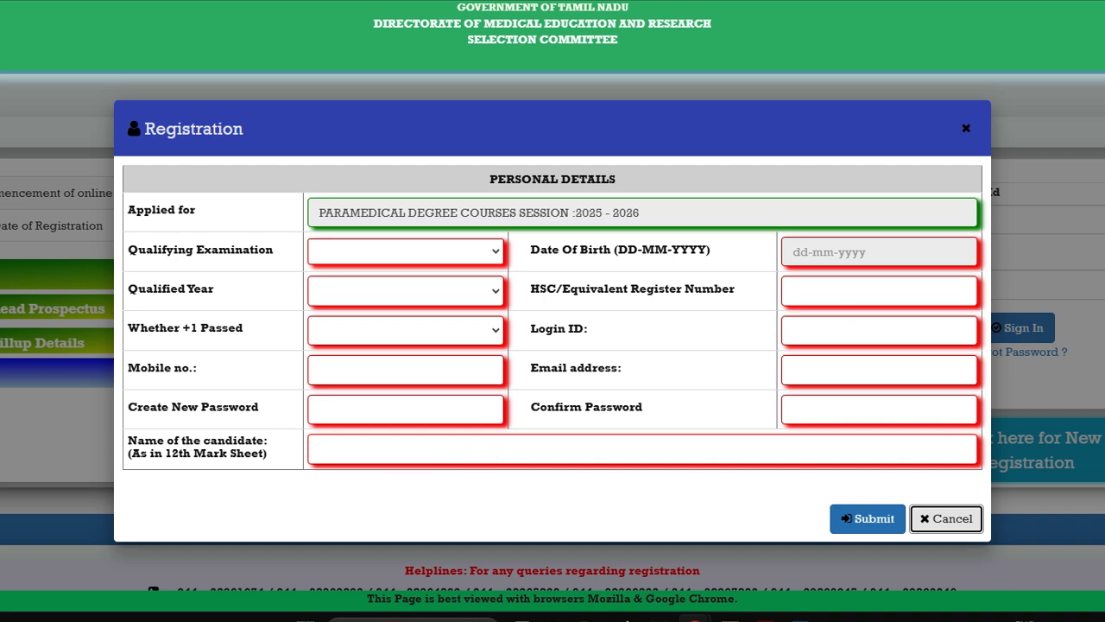
click(405, 250)
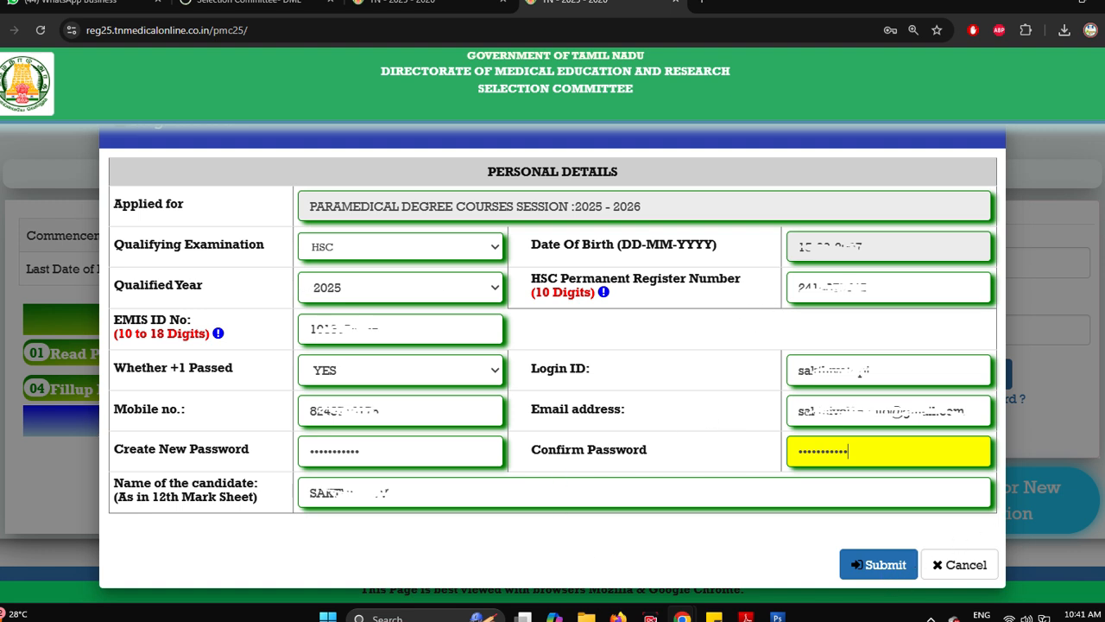
key(Return)
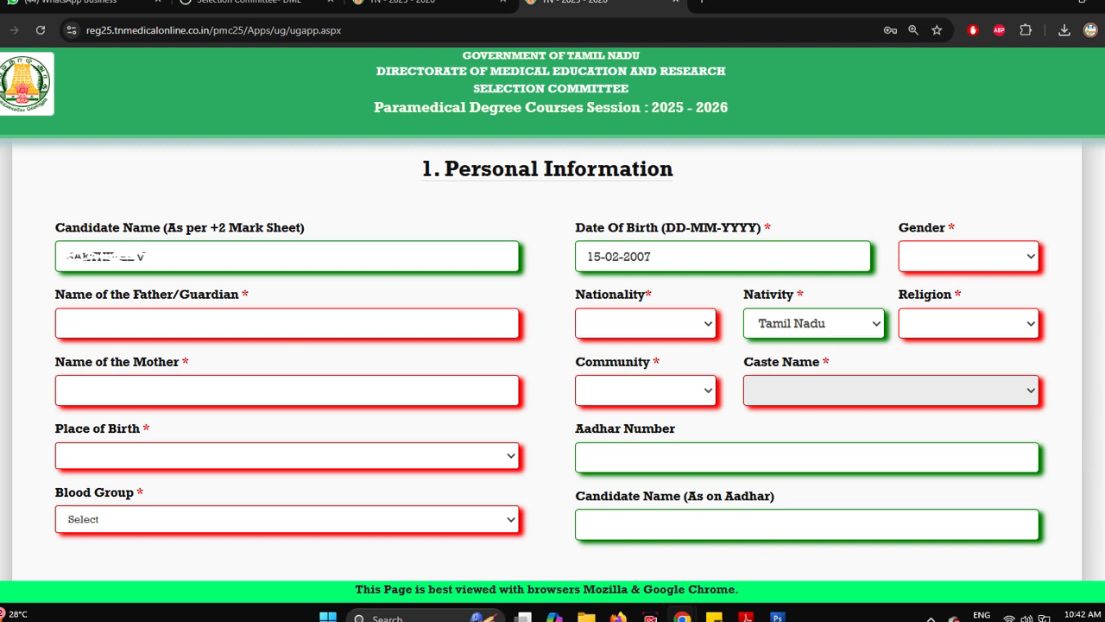
Review the personal information form, including the community certificate, communication address and permanent address sections.
scroll(1103, 331, down, 10)
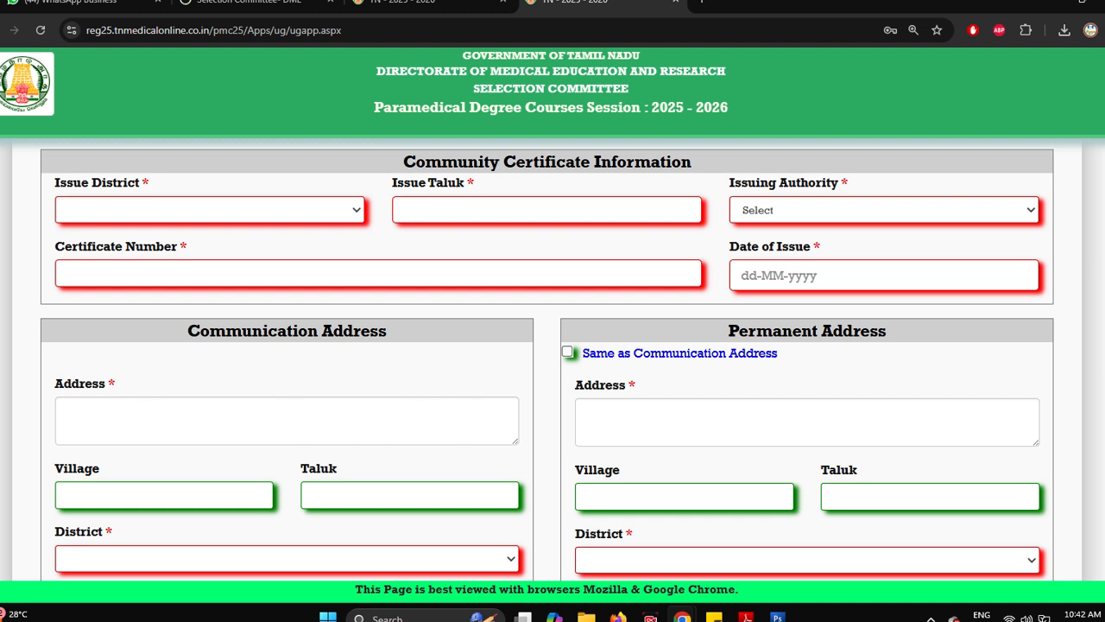
scroll(553, 361, down, 2)
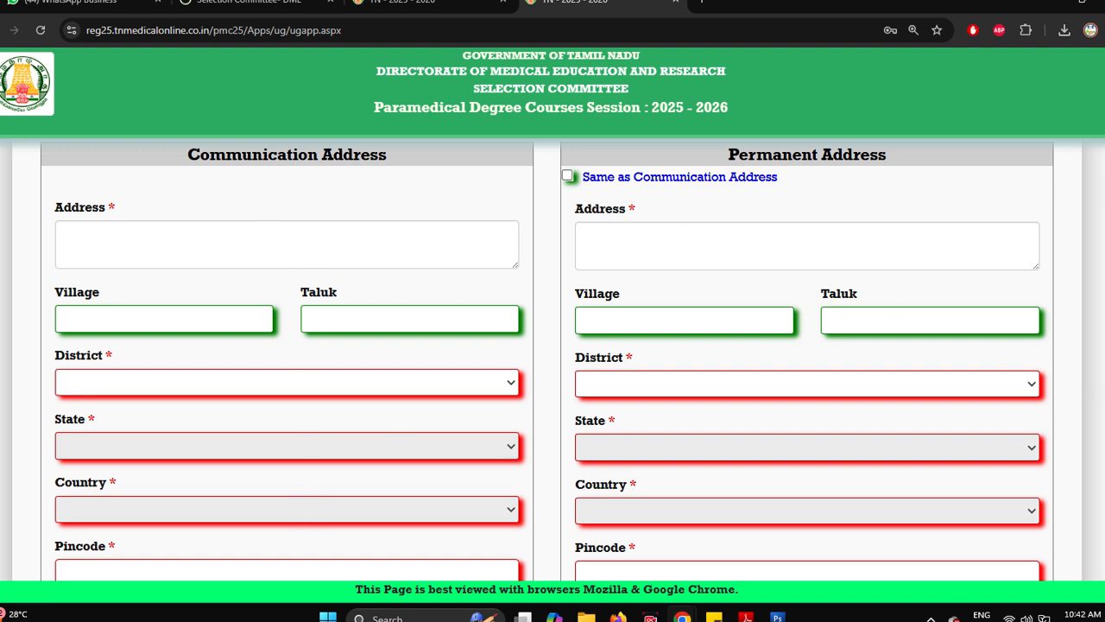
scroll(552, 360, down, 2)
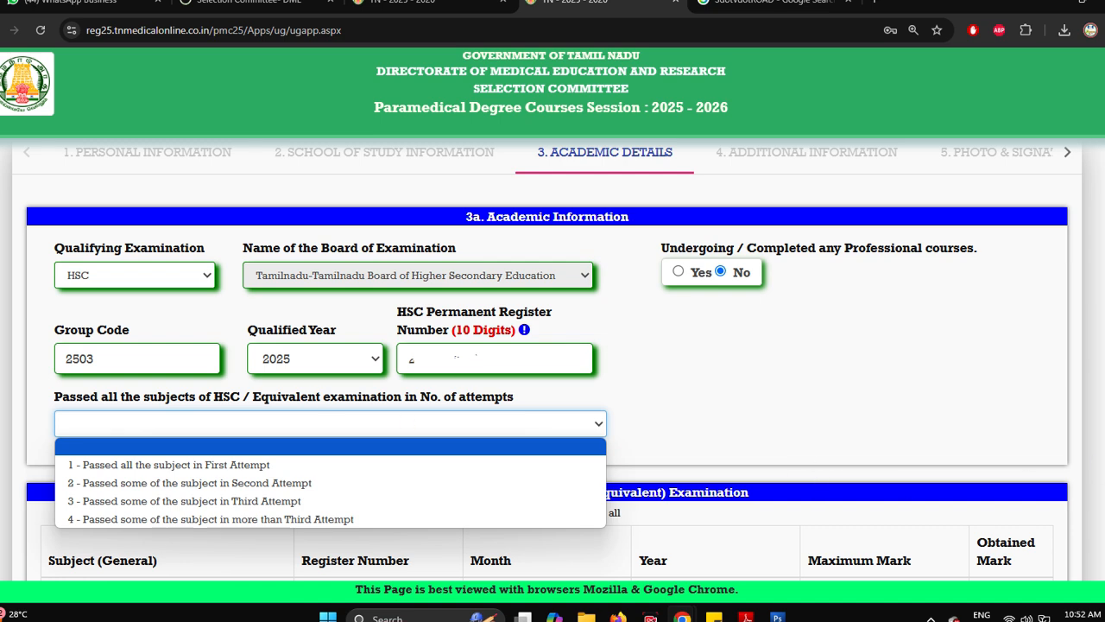
Examine the academic details, additional information, and photo, signature and PDF document upload requirements of the application.
scroll(798, 449, down, 4)
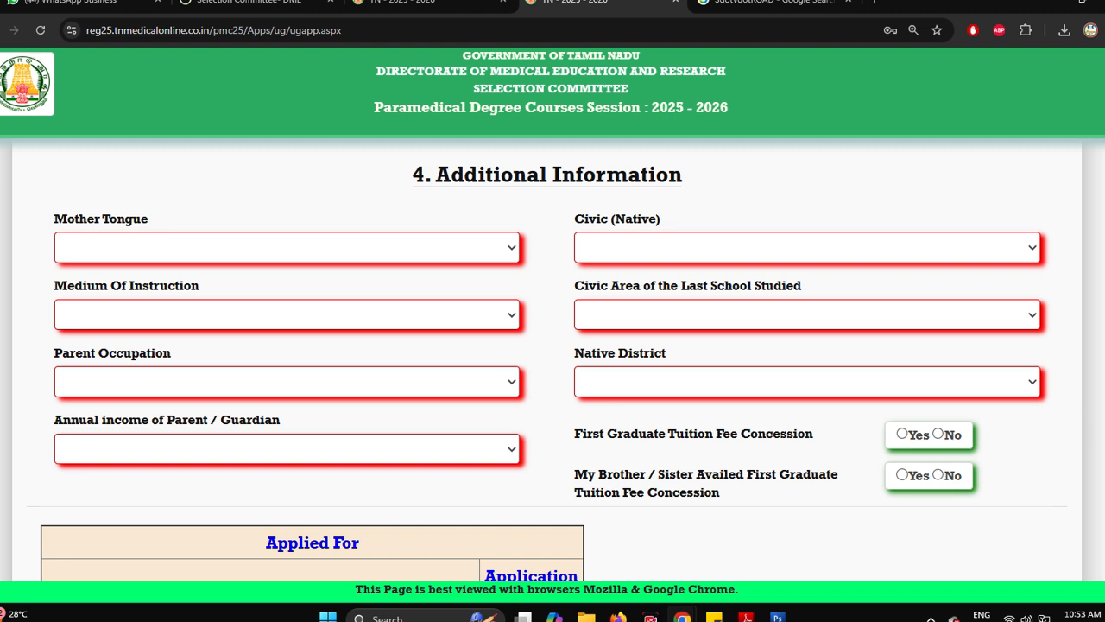
scroll(1044, 387, down, 3)
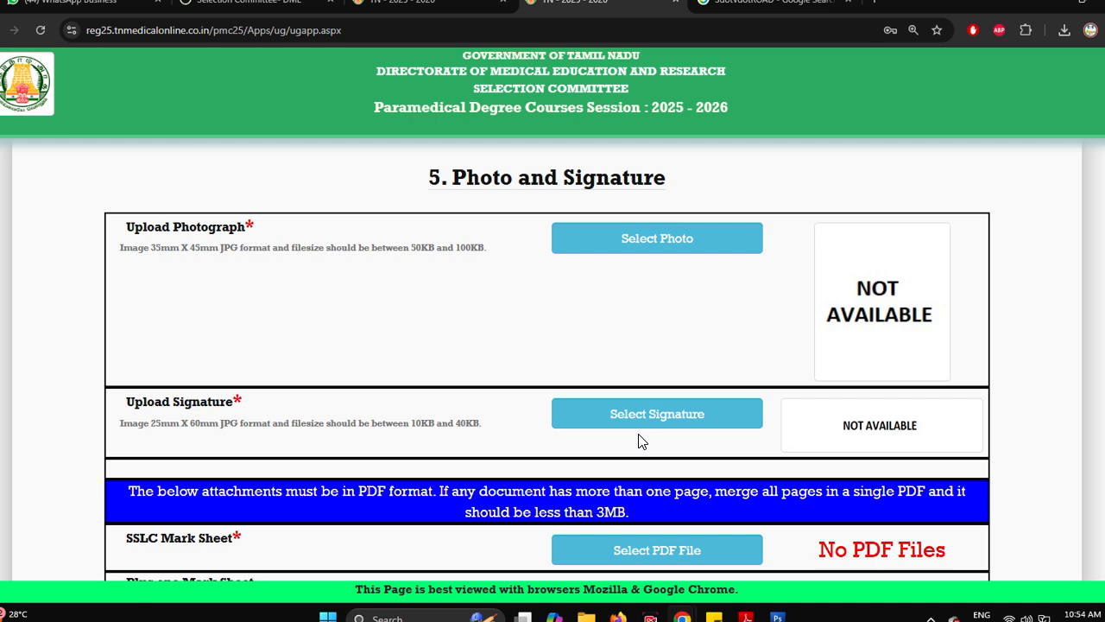
scroll(420, 259, down, 4)
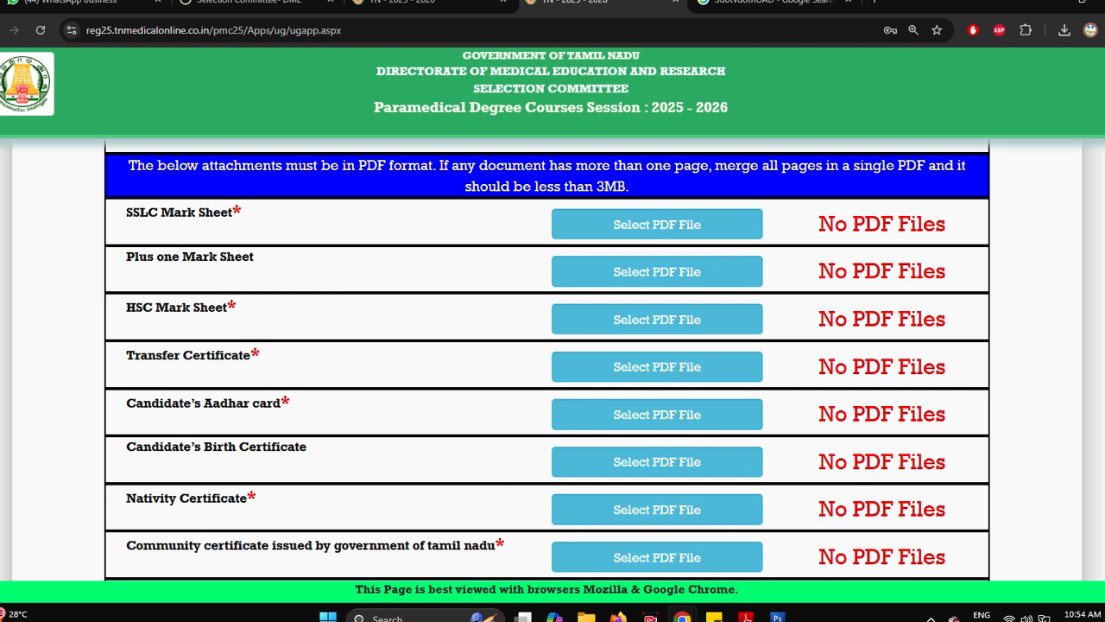
scroll(552, 363, down, 2)
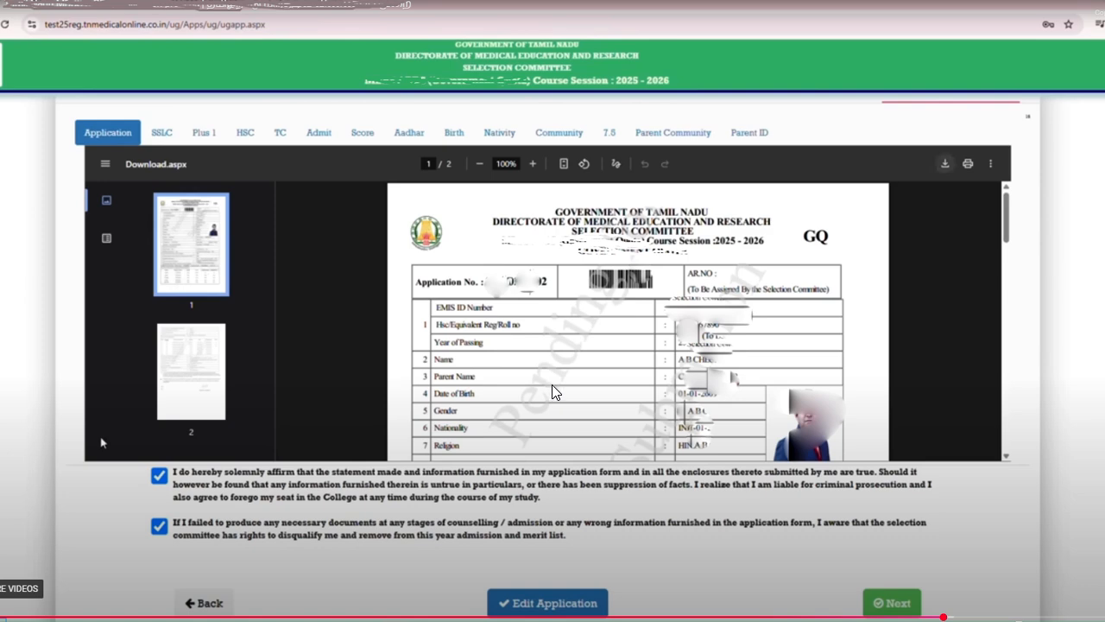
Confirm the completed application's details and proceed to the choice of payment gateway.
click(892, 603)
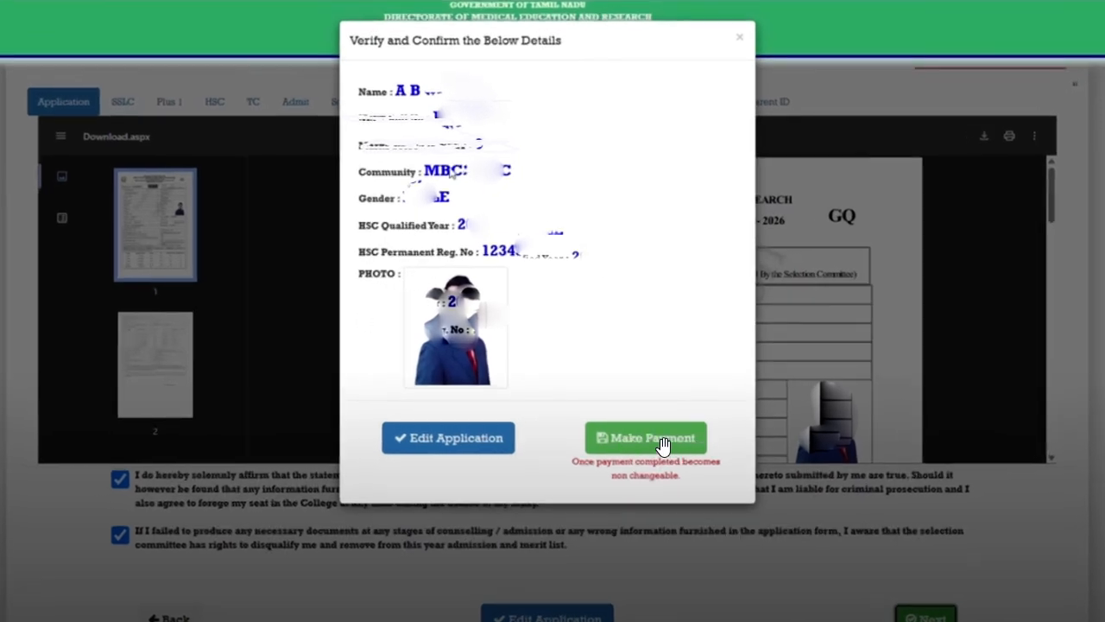
click(646, 438)
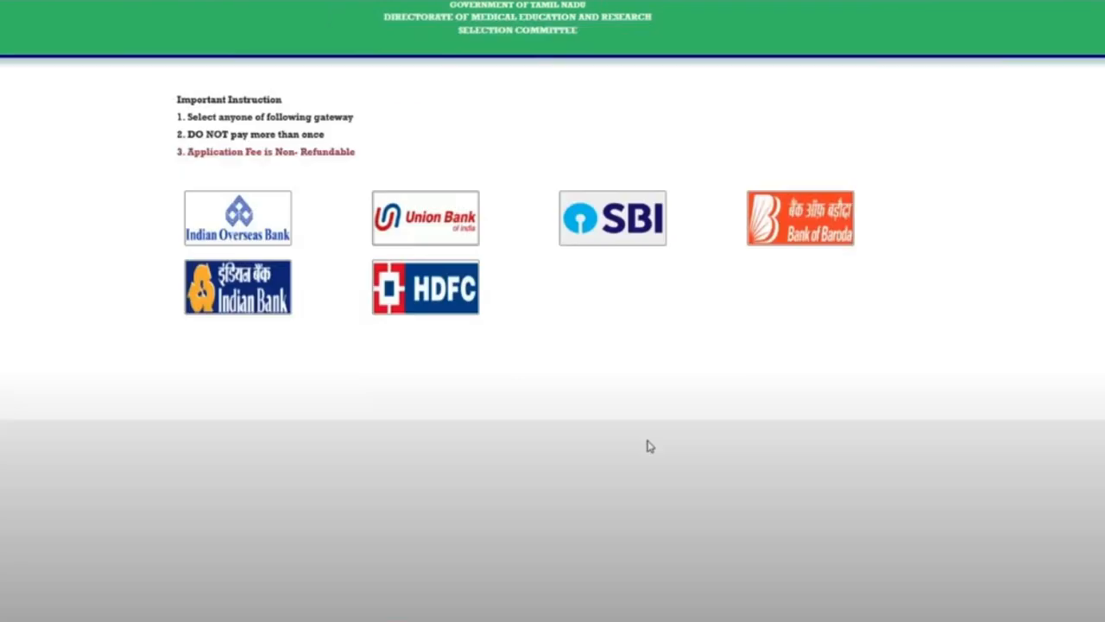